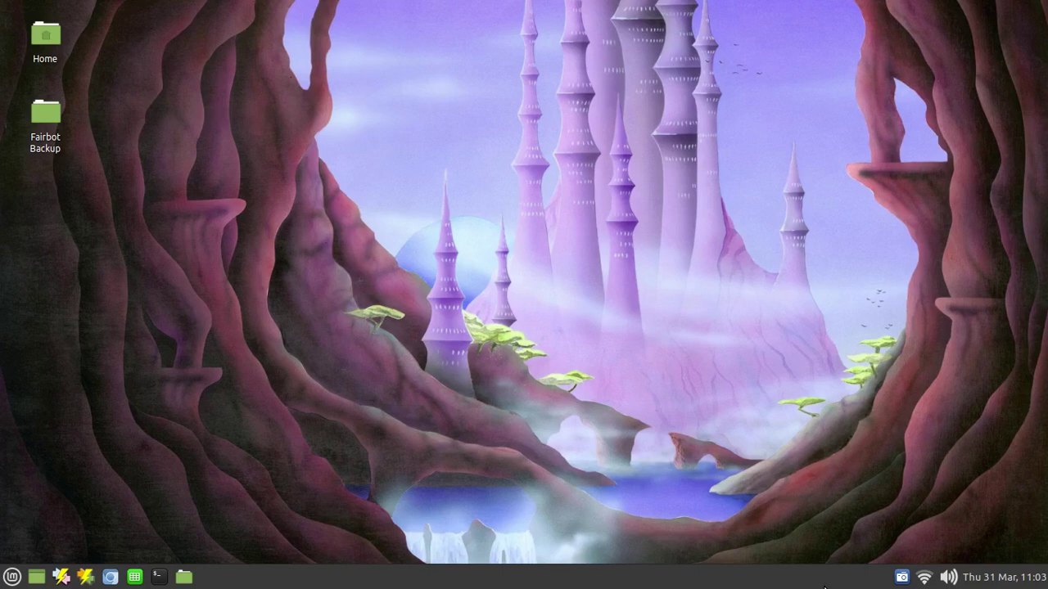
Open the home folder in Nemo and enter the hidden .wine folder
click(182, 578)
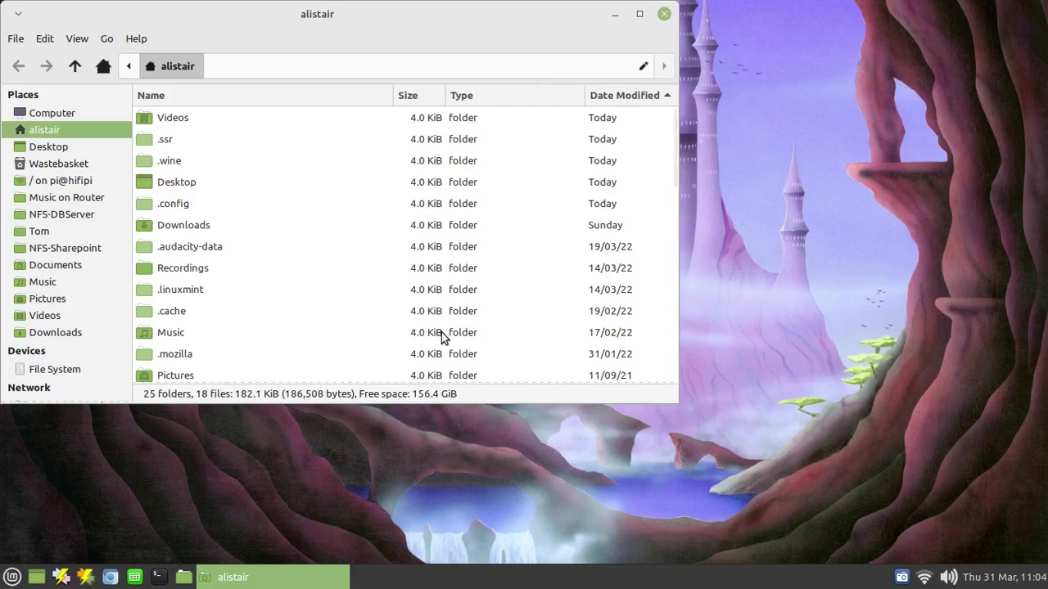
double_click(166, 165)
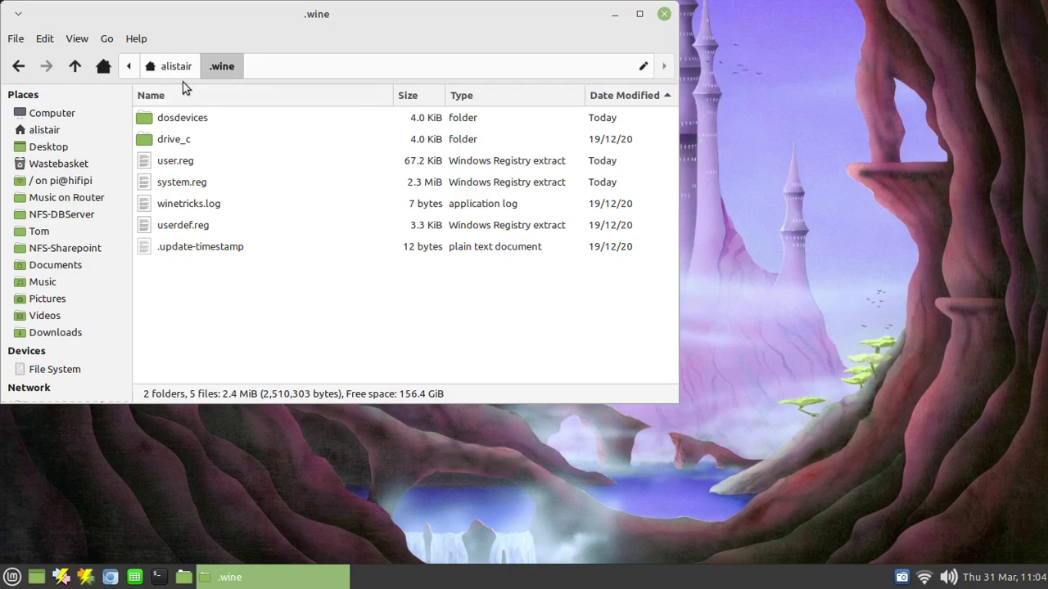
Go into drive_c, users and the user's profile folder, sorting its 22 folders by name
double_click(173, 140)
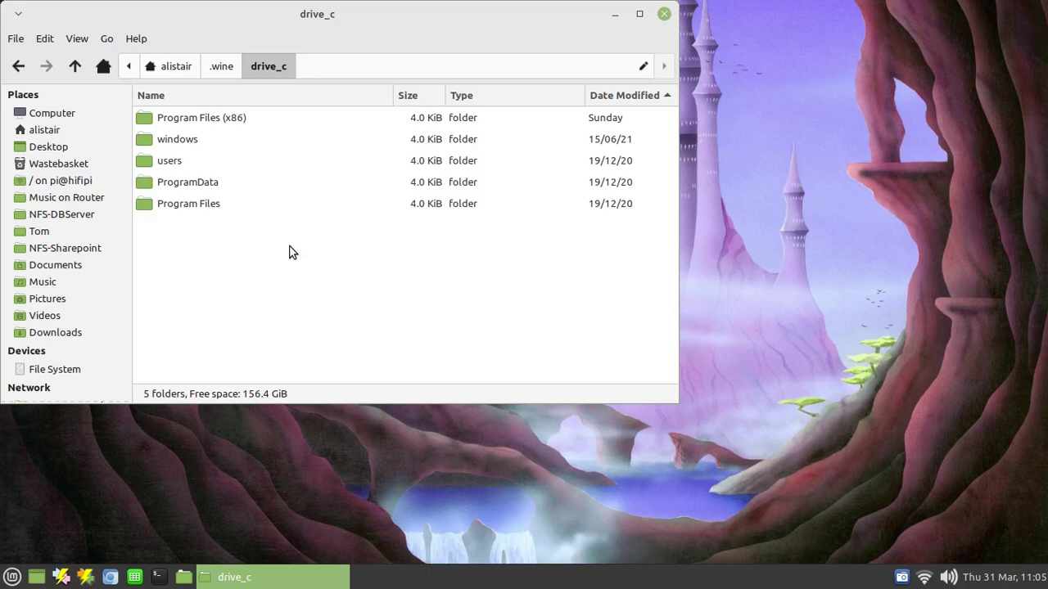
double_click(171, 164)
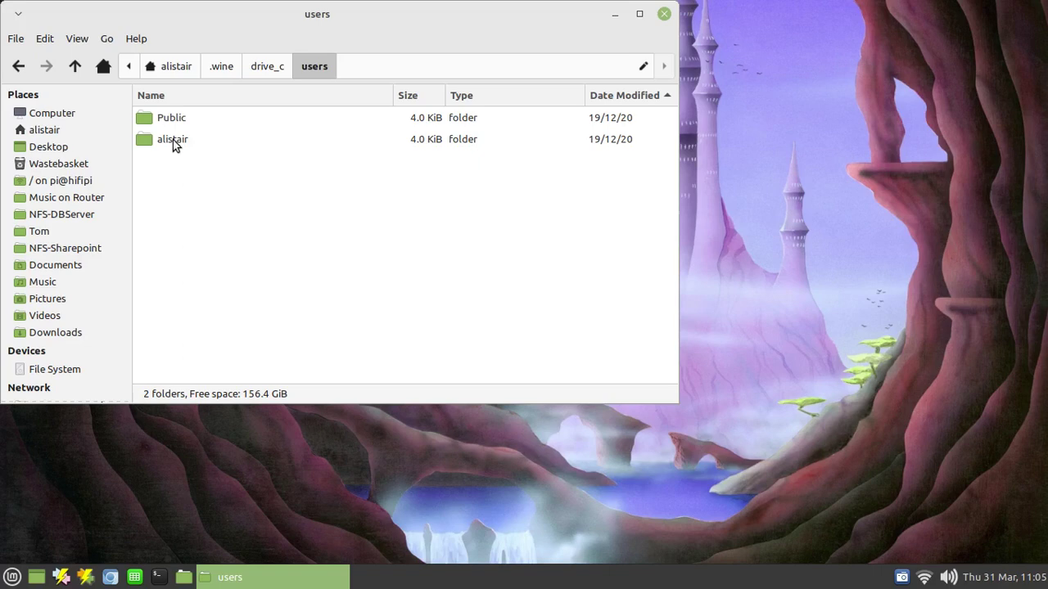
double_click(174, 144)
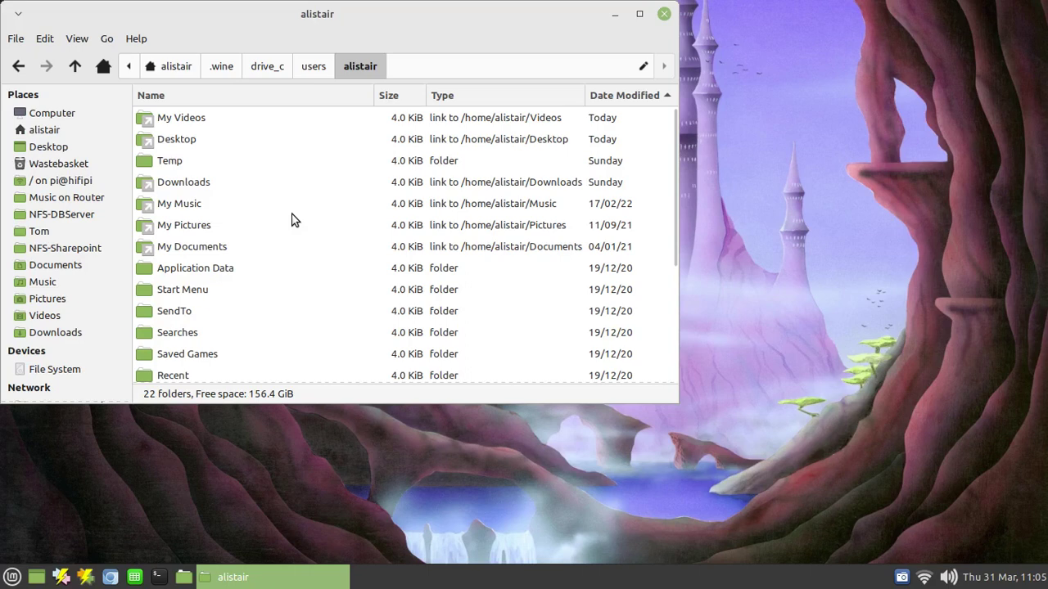
scroll(295, 219, down, 5)
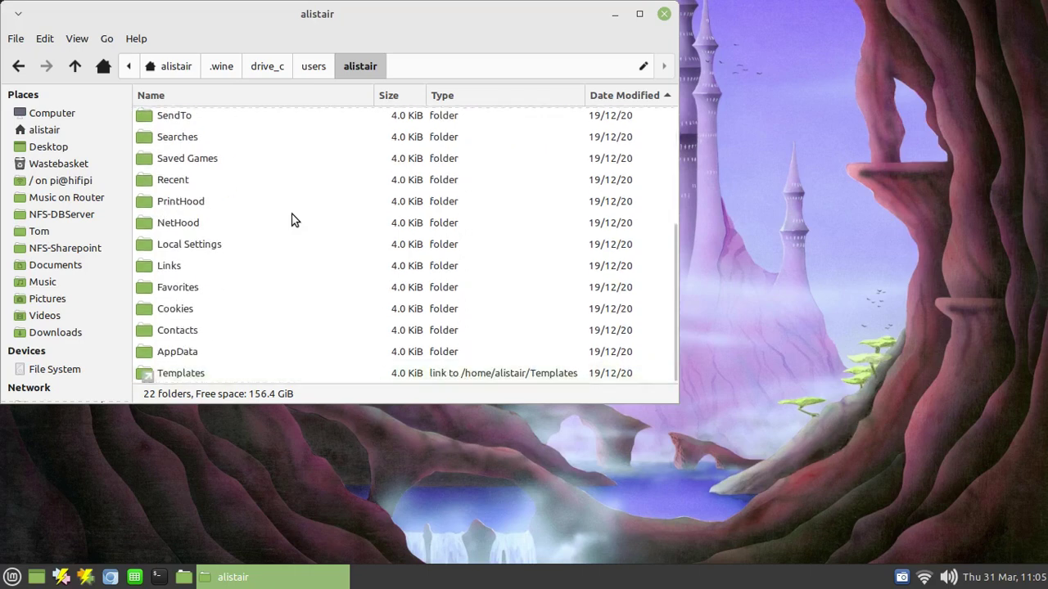
scroll(295, 220, up, 5)
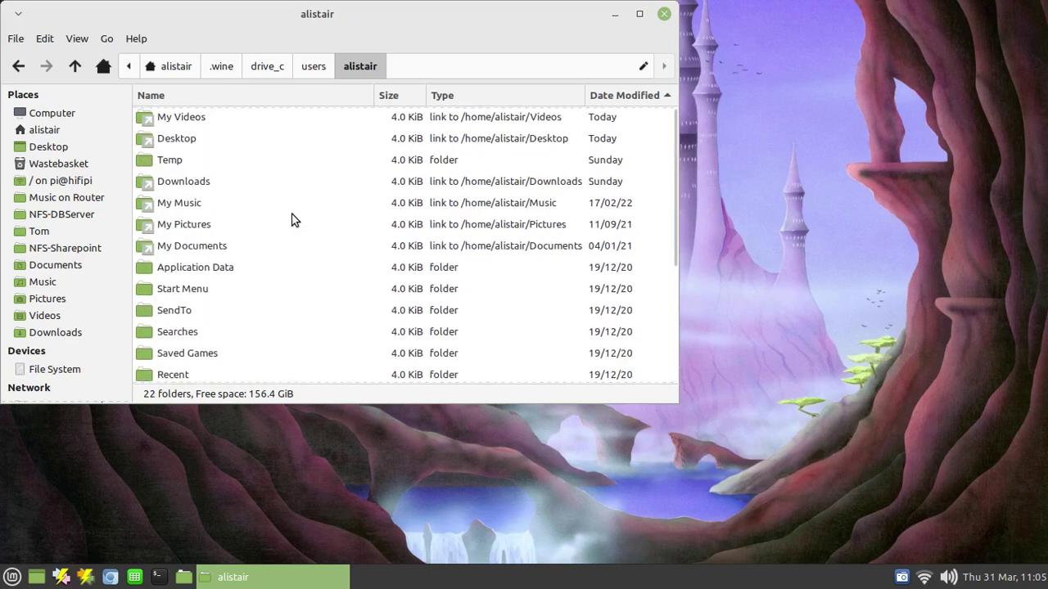
click(263, 95)
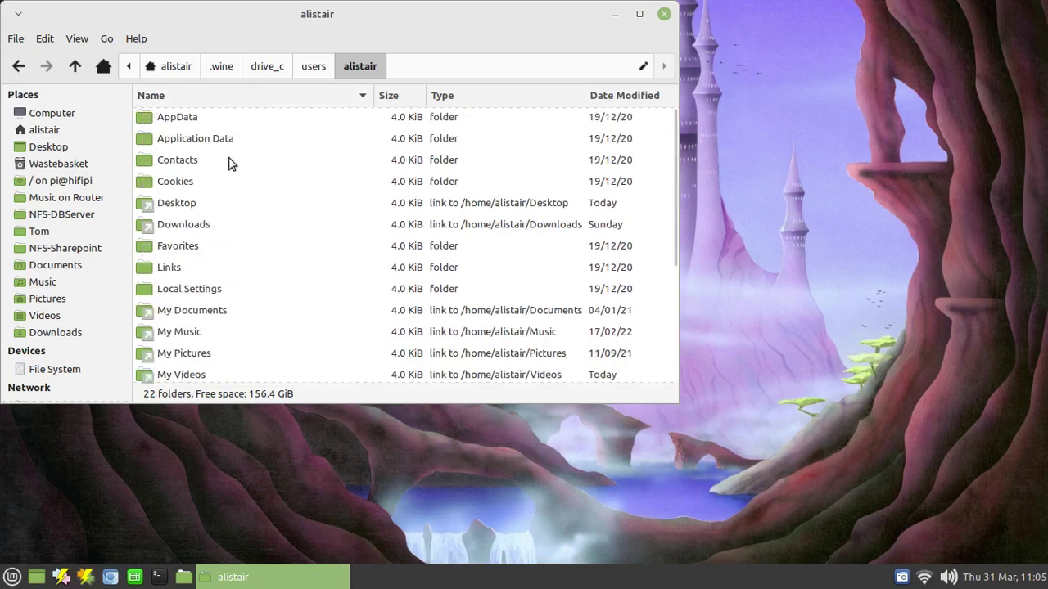
Navigate Application Data > Binteko Software > FairBot > Strategies, widen the window, and select Automated Stop Loss.fs
double_click(205, 141)
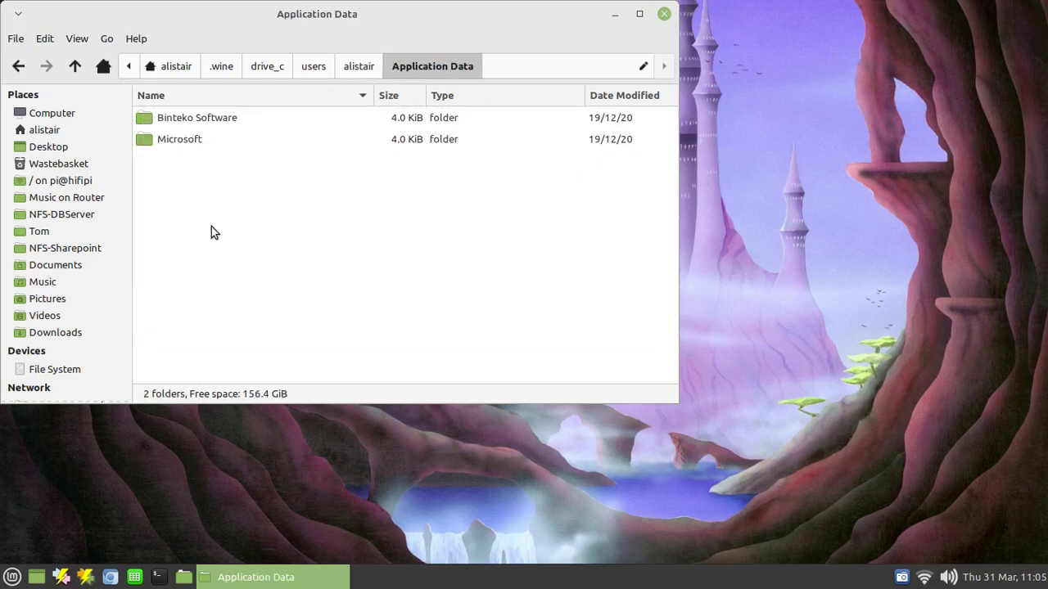
double_click(185, 122)
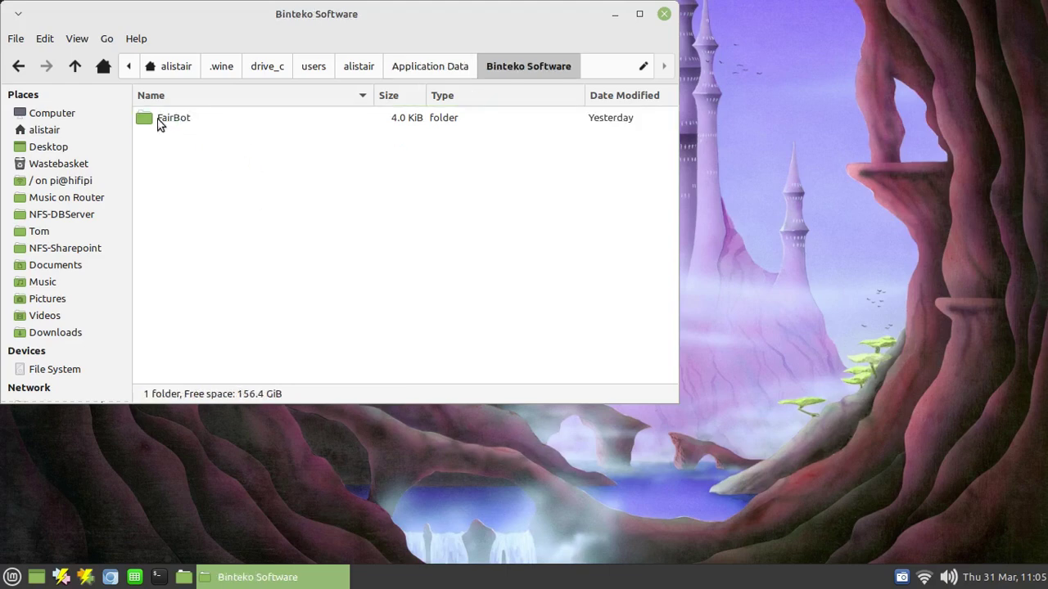
double_click(173, 119)
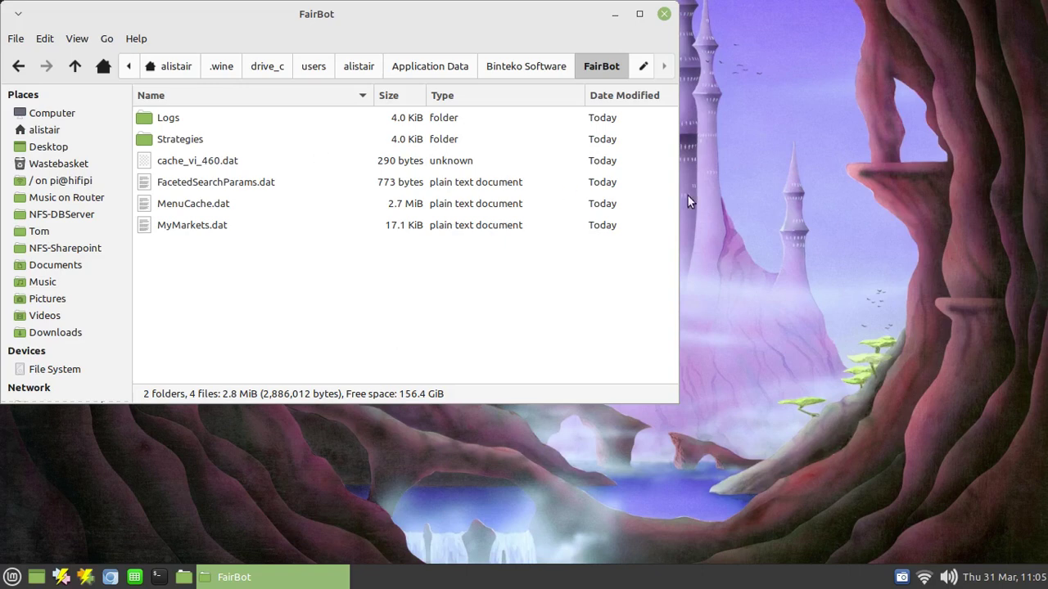
drag(678, 187, 781, 173)
double_click(182, 139)
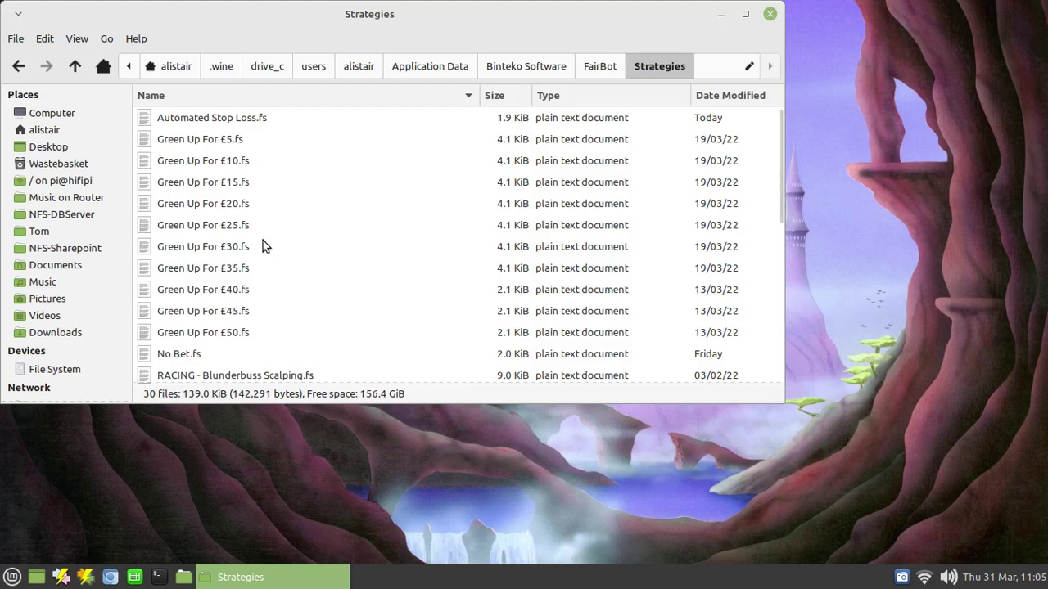
click(210, 125)
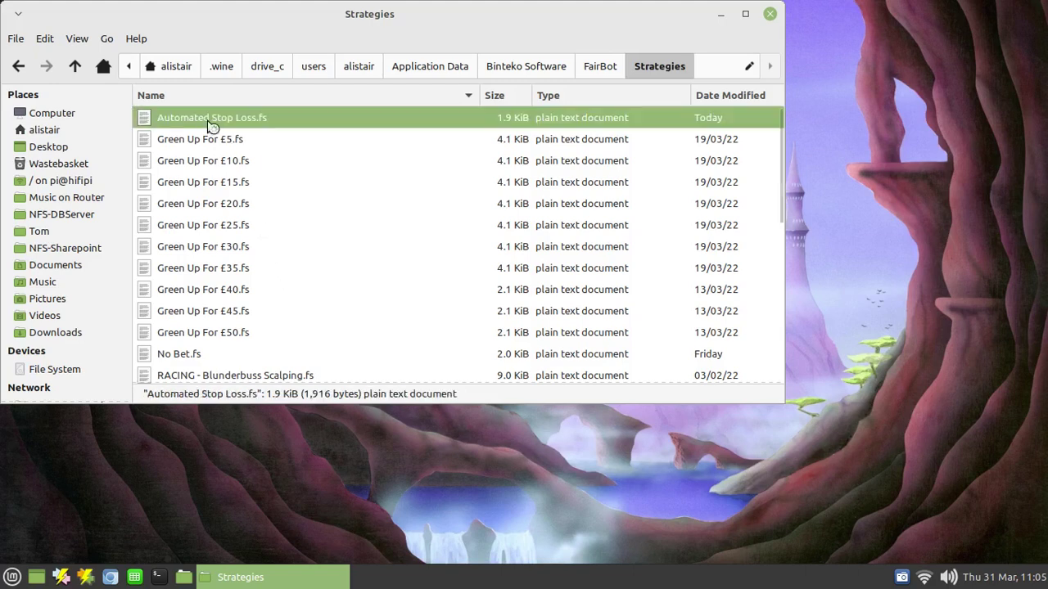
double_click(211, 125)
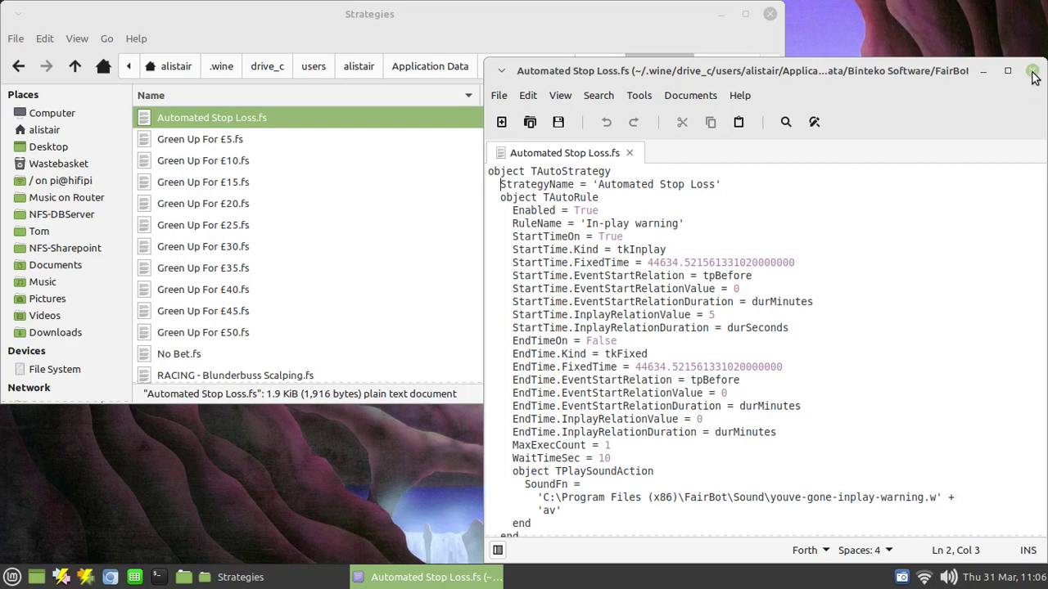
click(1032, 72)
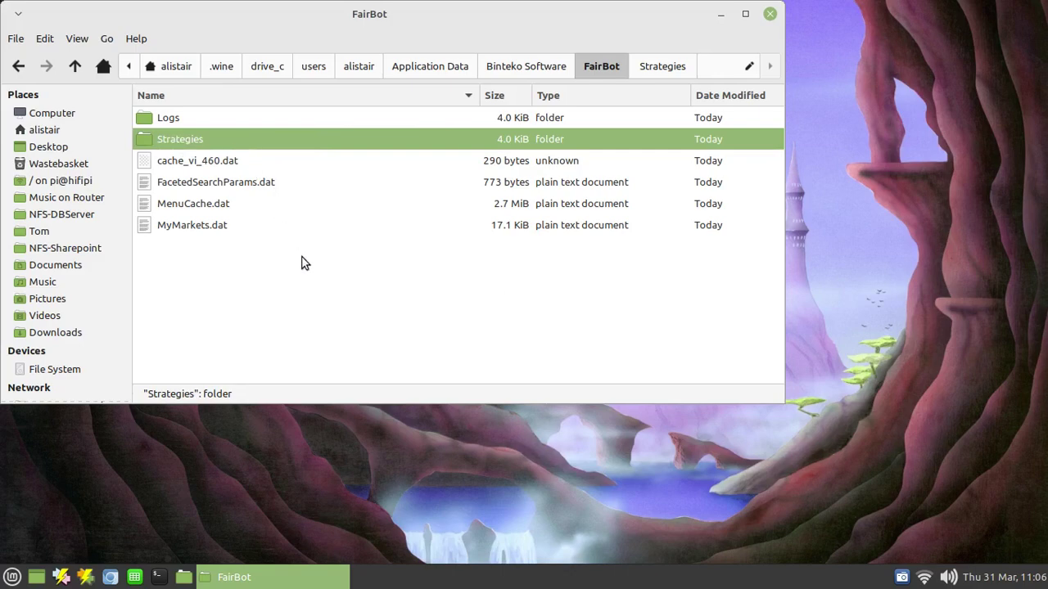
Open the desktop Fairbot Backup folder and copy FairBot's Strategies folder
drag(275, 9, 443, 142)
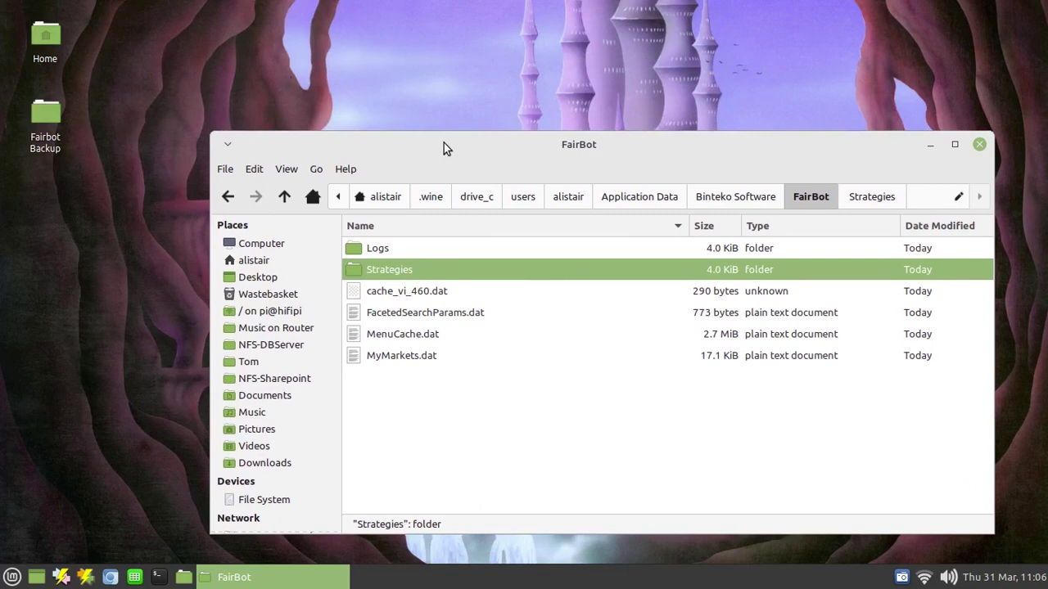
double_click(47, 119)
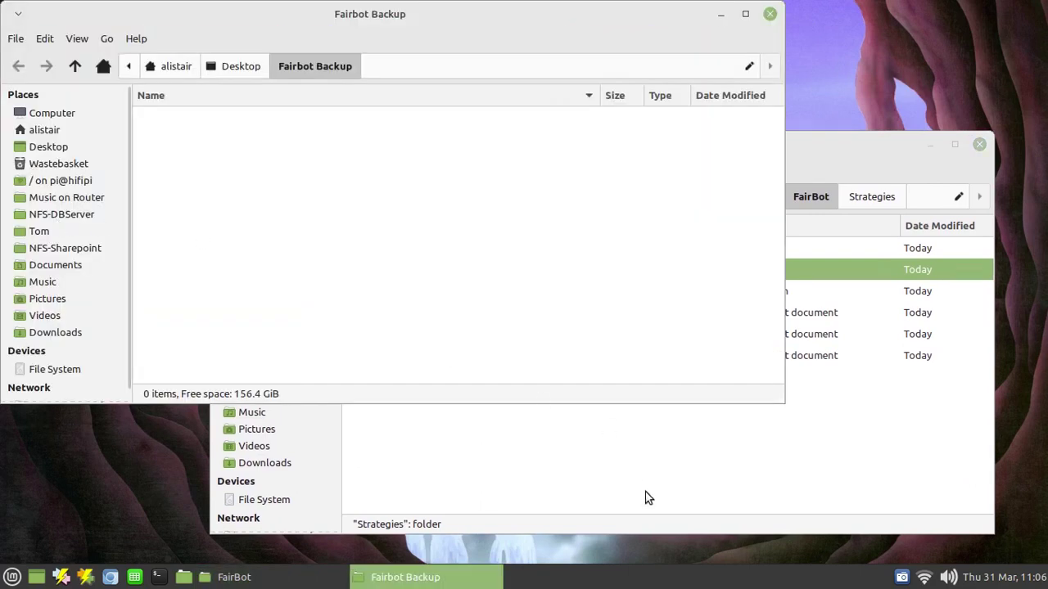
click(616, 467)
right_click(398, 272)
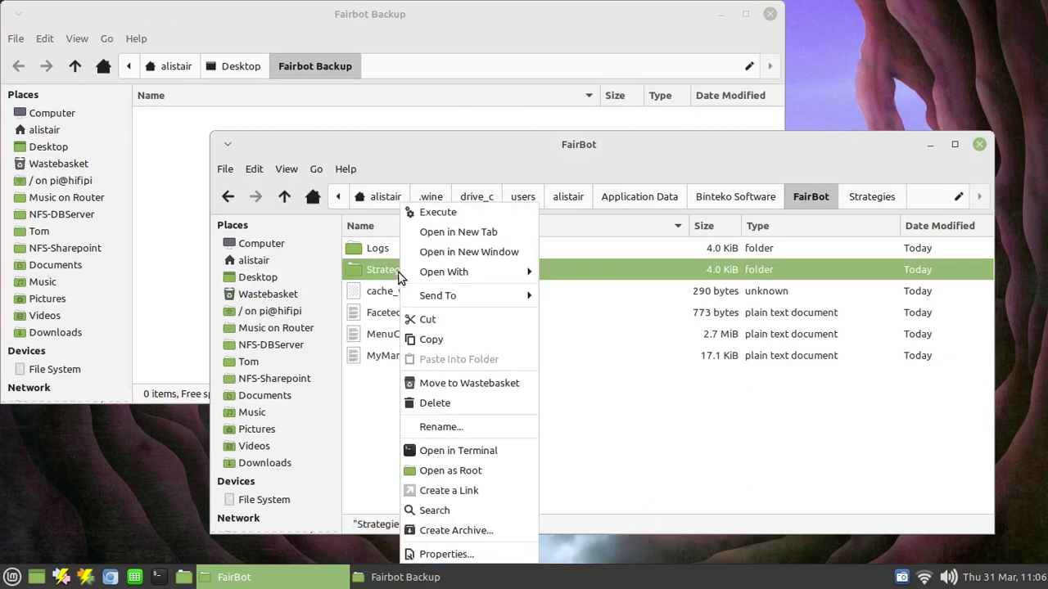
click(436, 338)
Paste Strategies into Fairbot Backup, confirm its 30 .fs files, and close the backup window
right_click(177, 148)
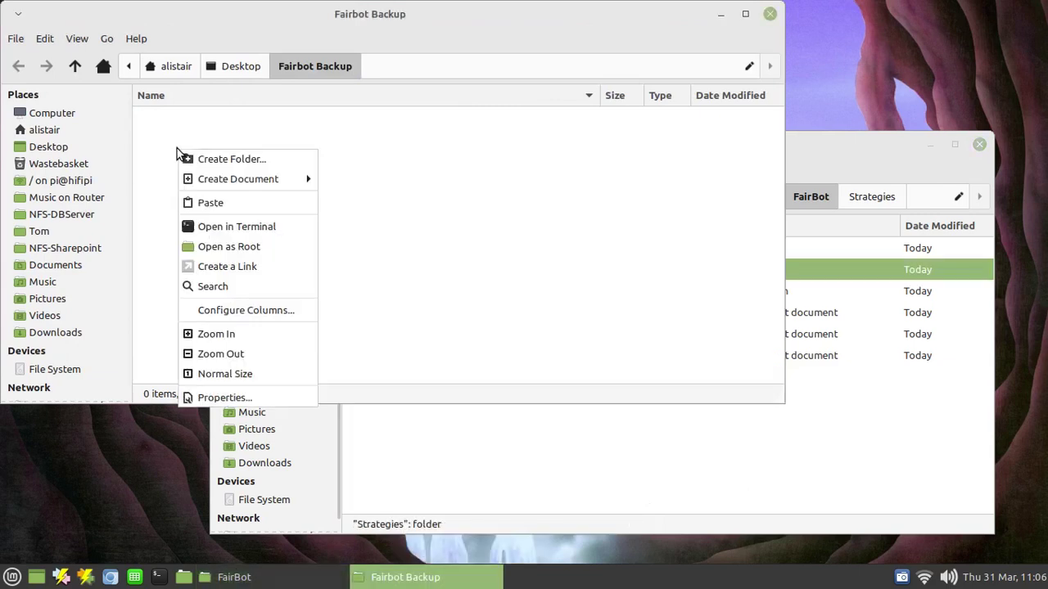
click(222, 203)
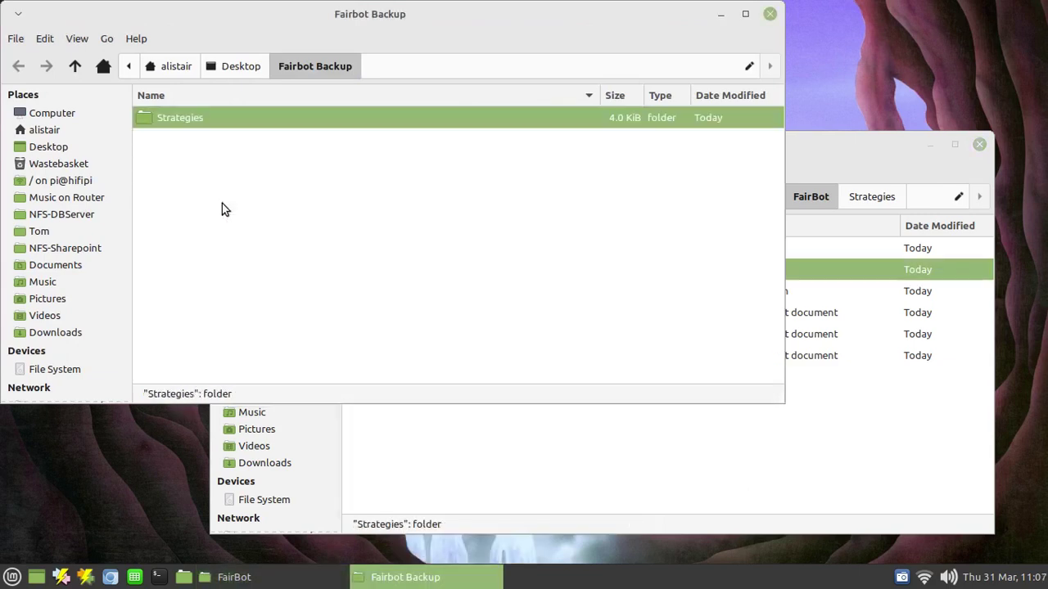
double_click(150, 117)
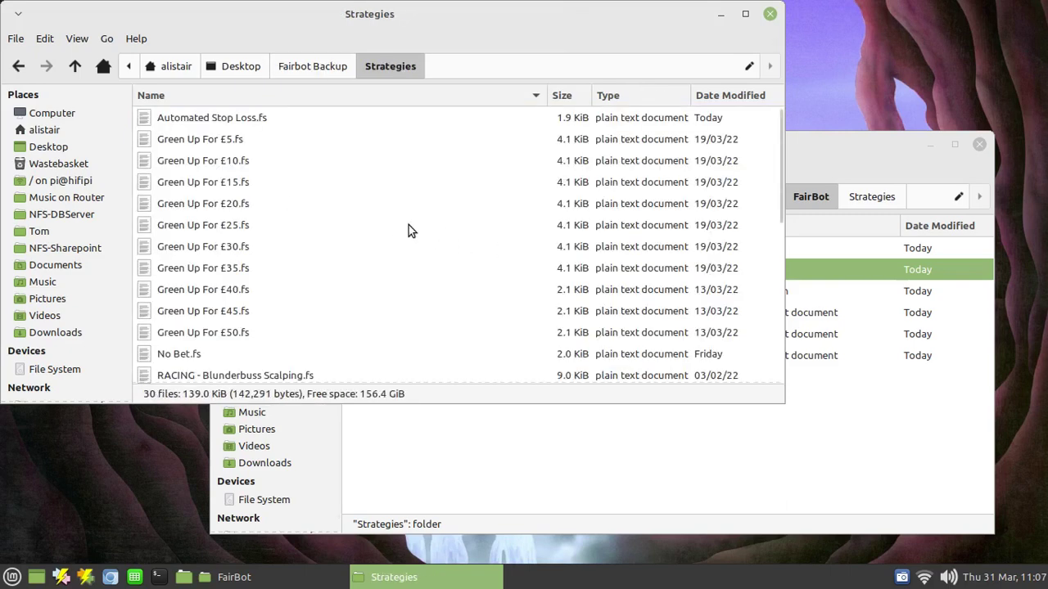
click(770, 18)
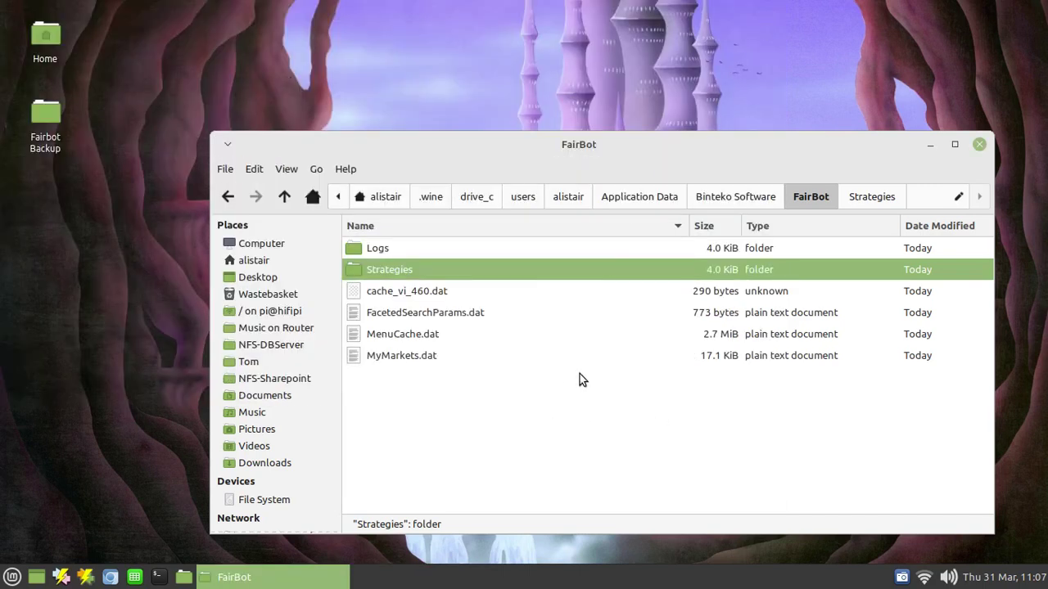
Browse the 19 WAV files in Program Files (x86)/FairBot/Sound, then return to the FairBot folder
click(480, 202)
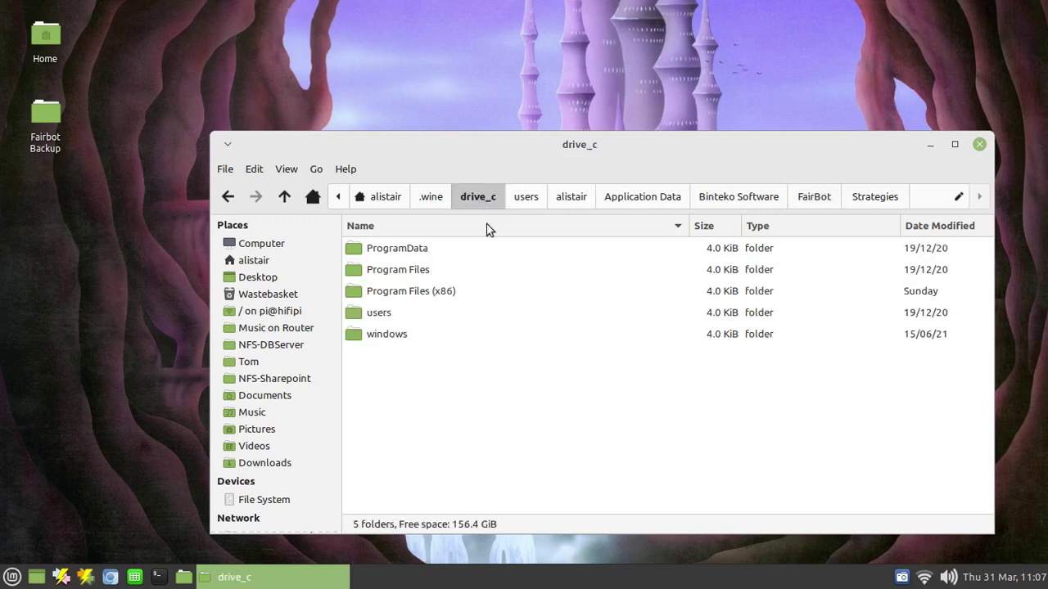
double_click(403, 292)
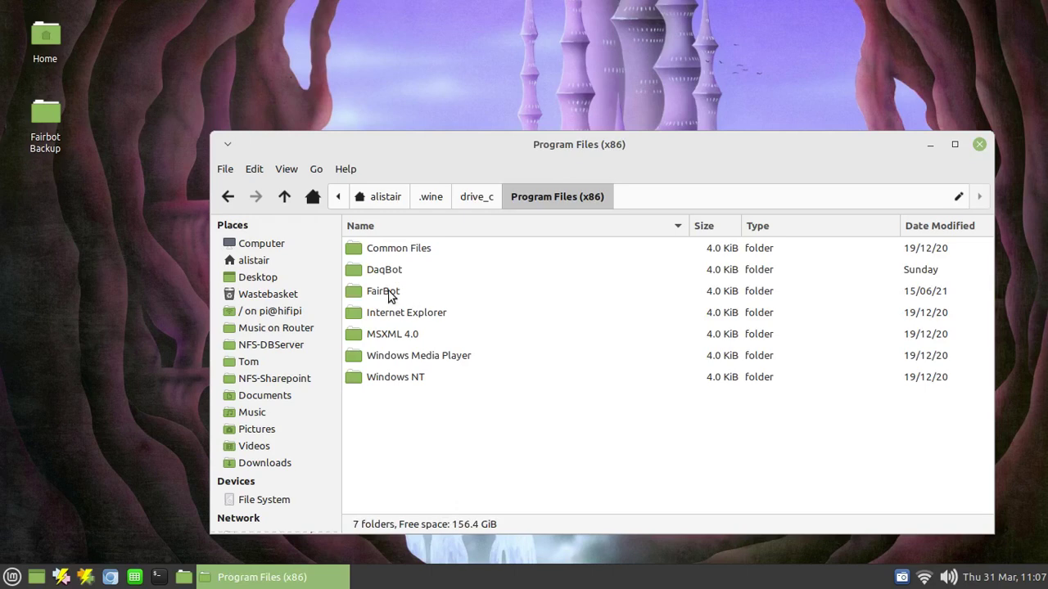
double_click(390, 297)
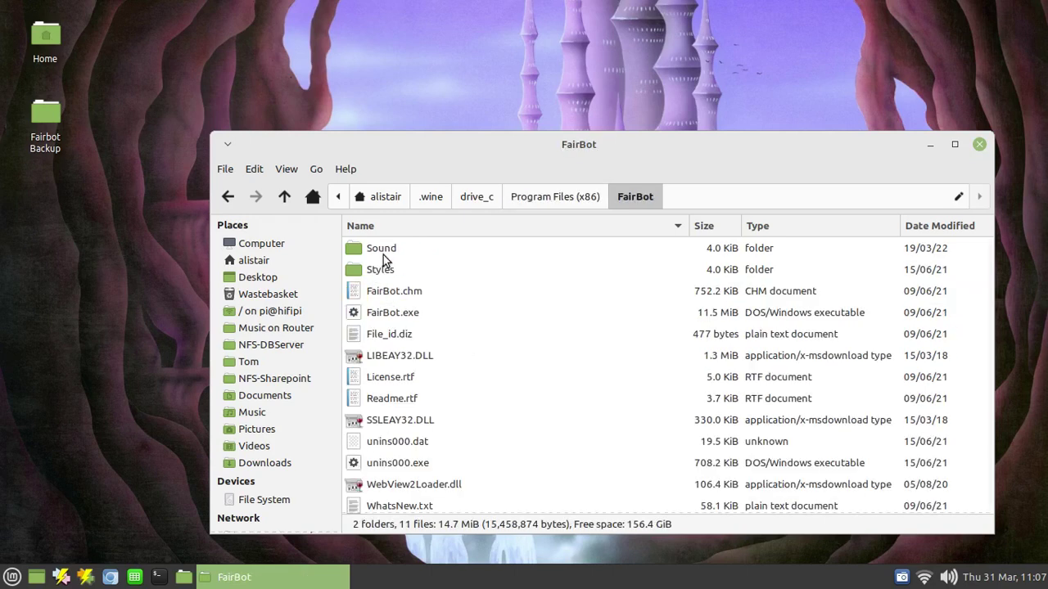
double_click(383, 251)
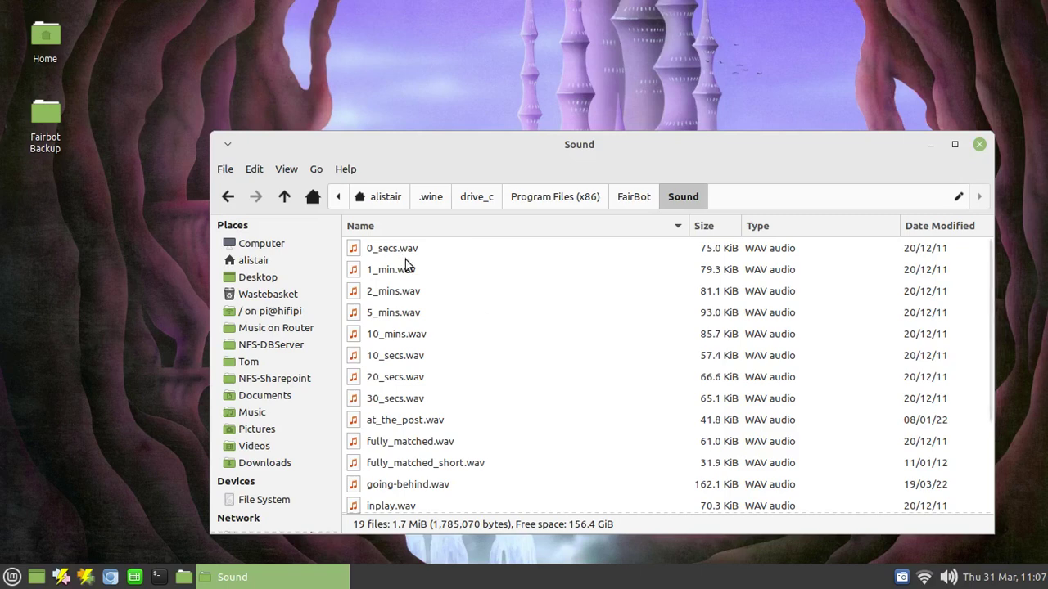
scroll(500, 400, down, 2)
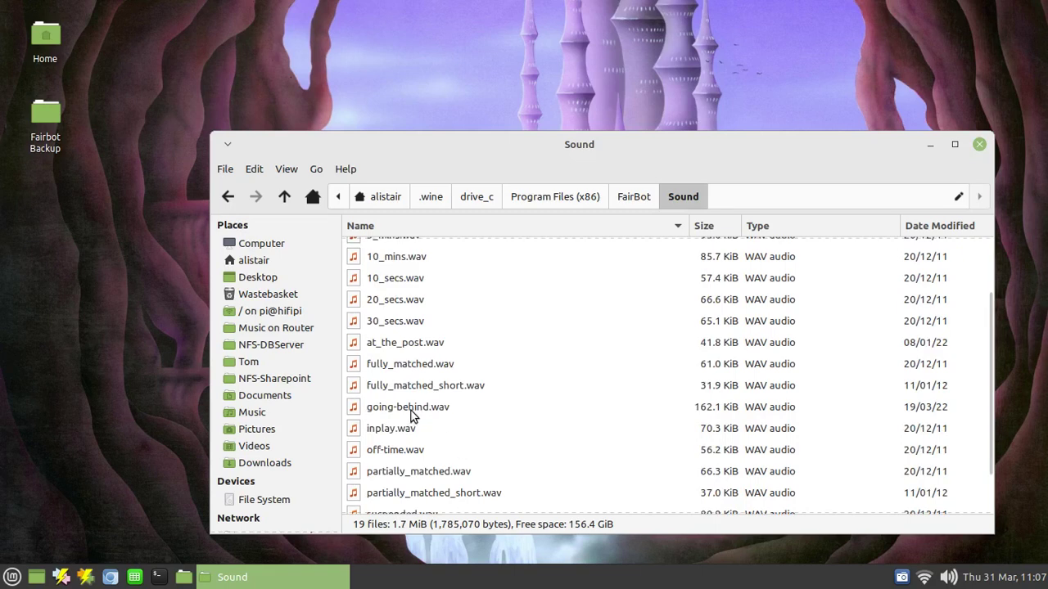
scroll(538, 430, down, 1)
scroll(536, 430, down, 1)
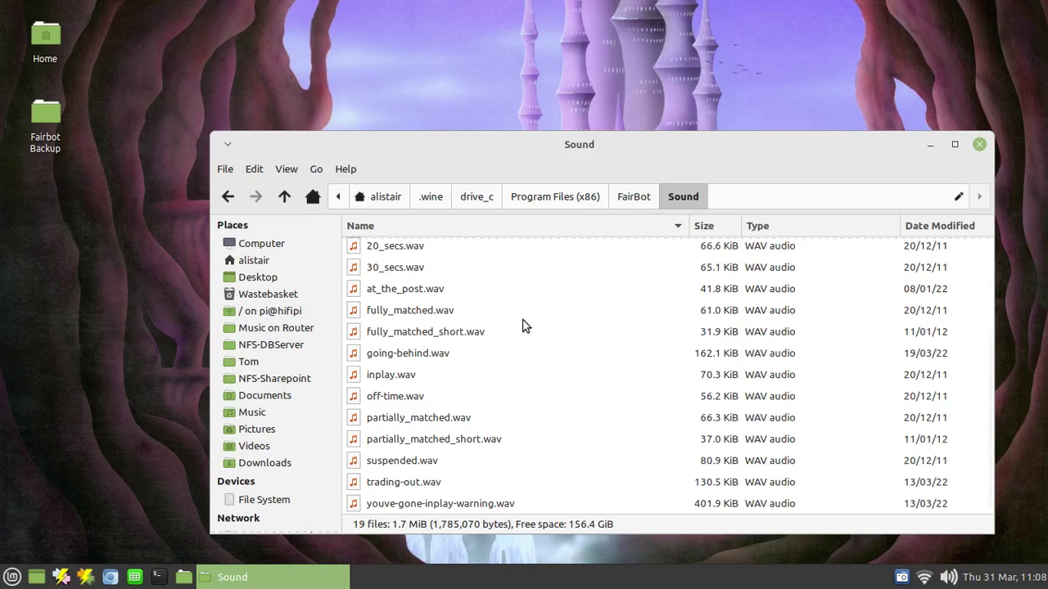
click(627, 198)
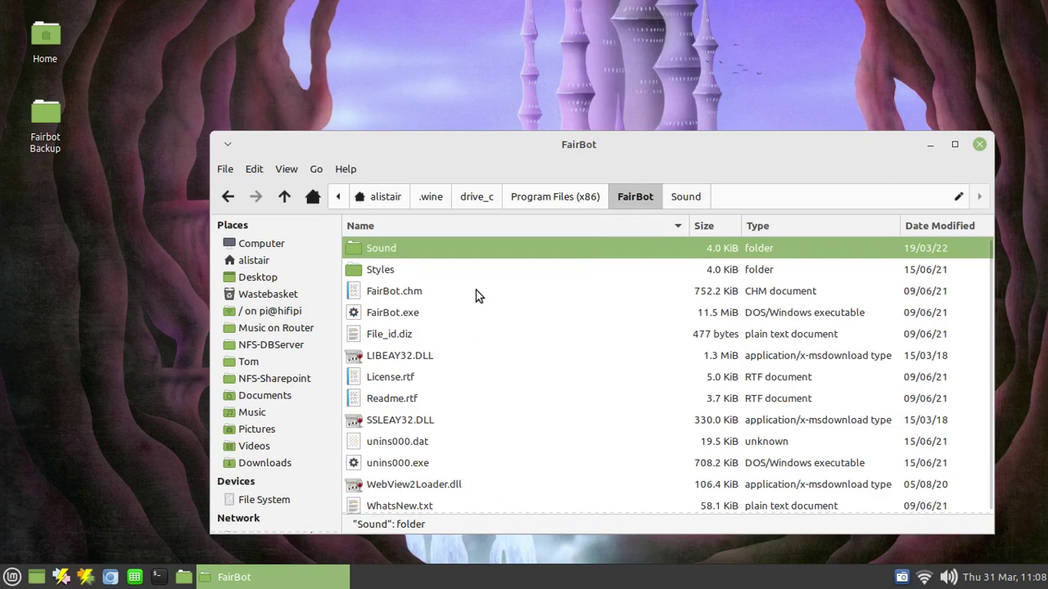
Copy the Sound folder and paste it into the desktop Fairbot Backup folder
right_click(399, 250)
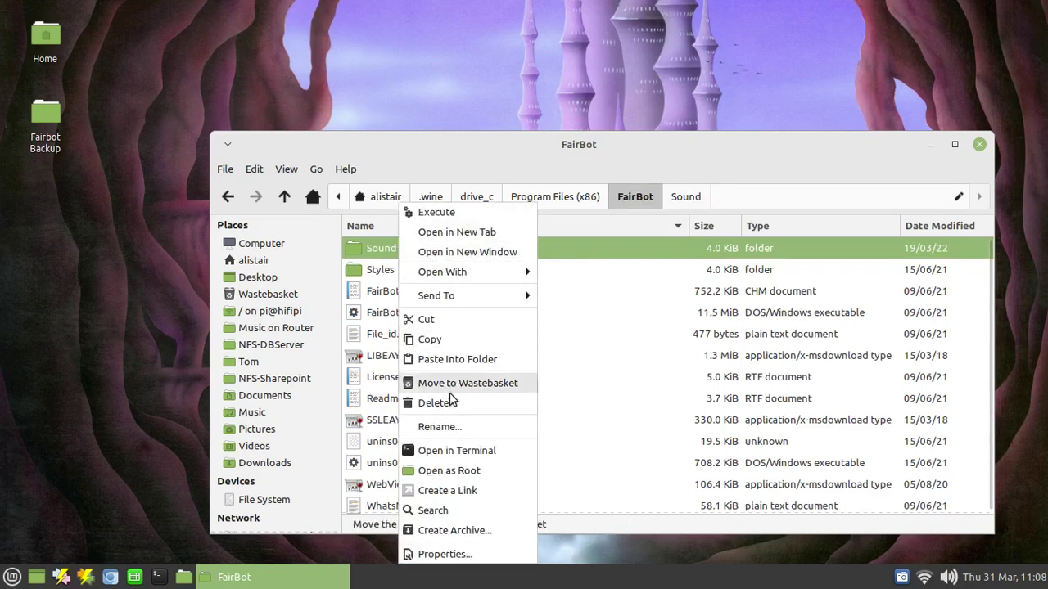
click(435, 344)
right_click(52, 118)
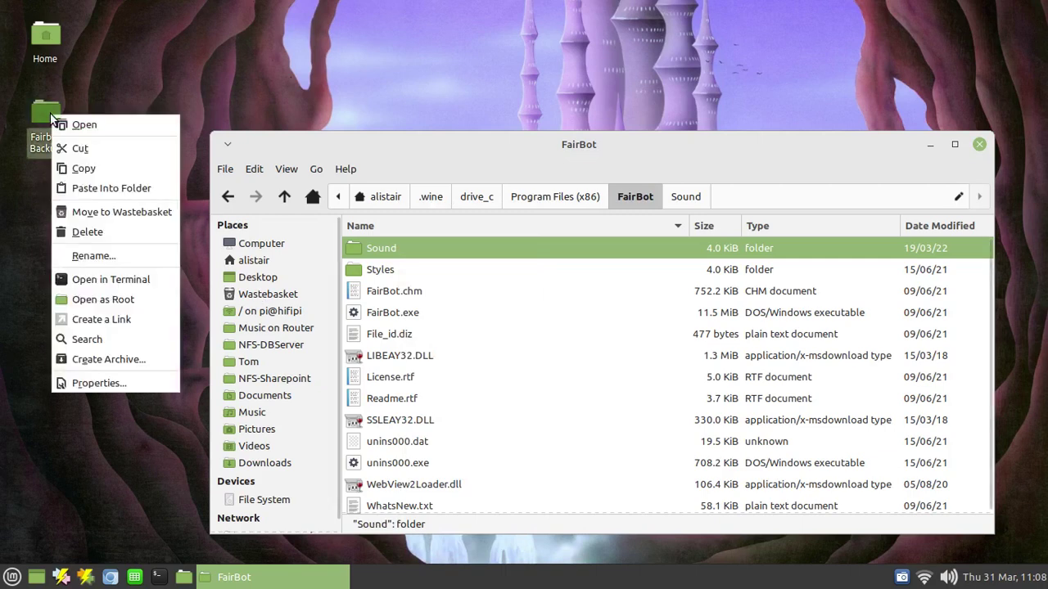
click(94, 187)
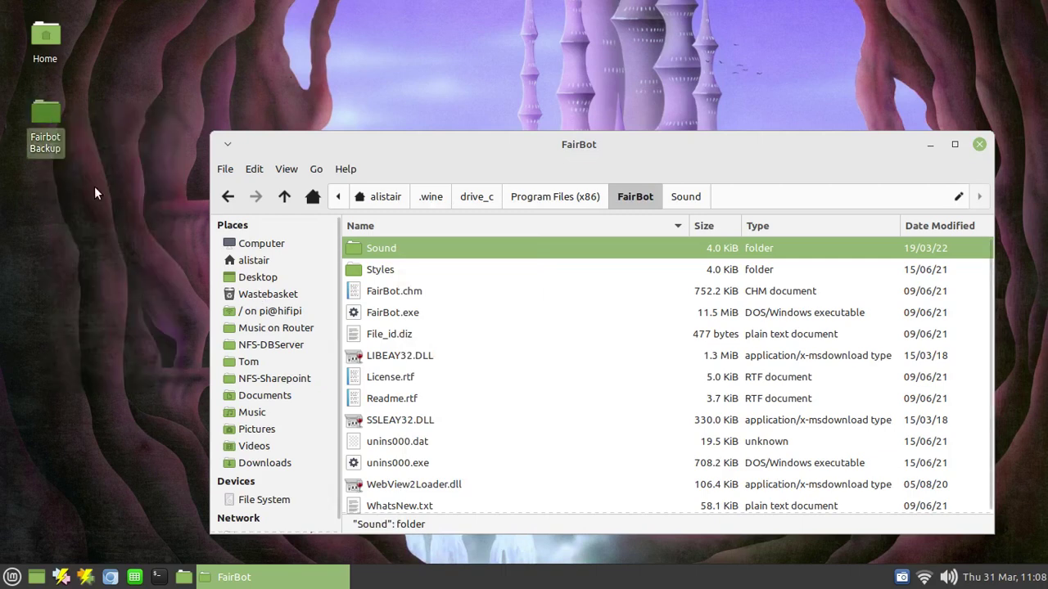
Open Fairbot Backup, inspect the copied Sound and Strategies folders, then close the window
double_click(47, 117)
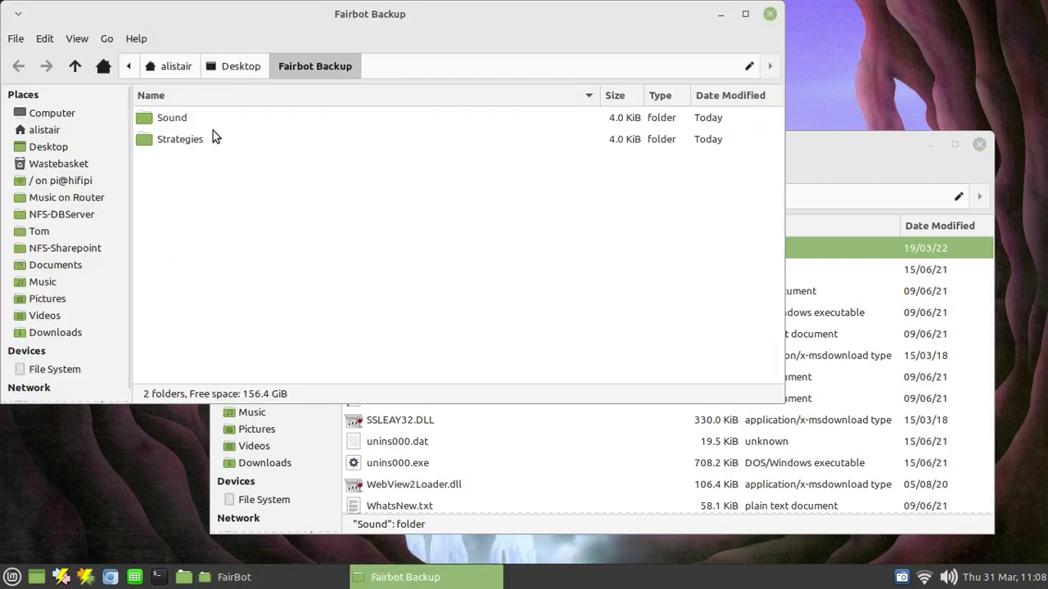
click(184, 118)
double_click(184, 118)
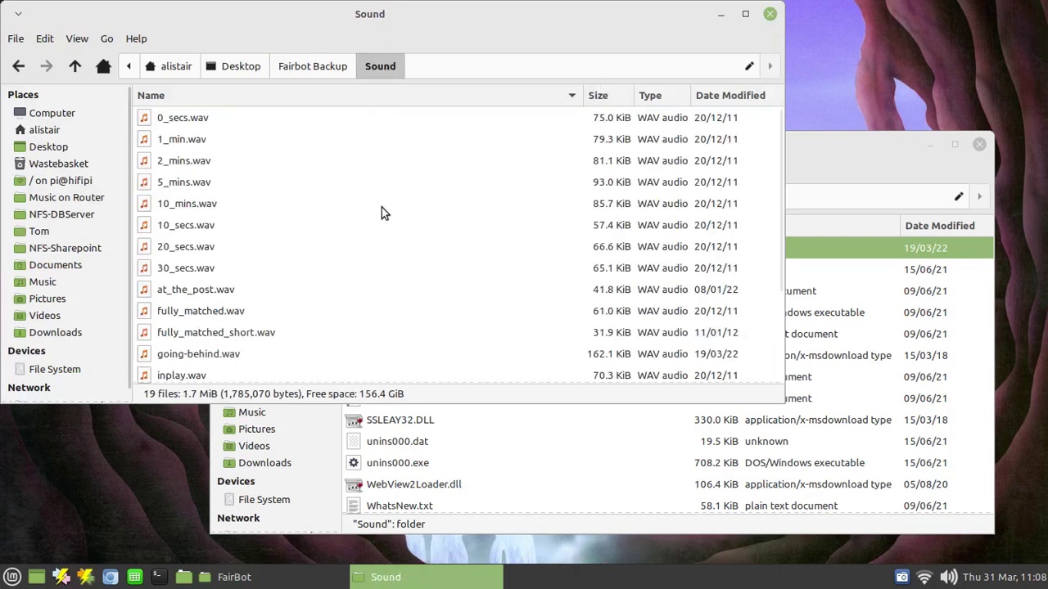
click(19, 65)
double_click(172, 141)
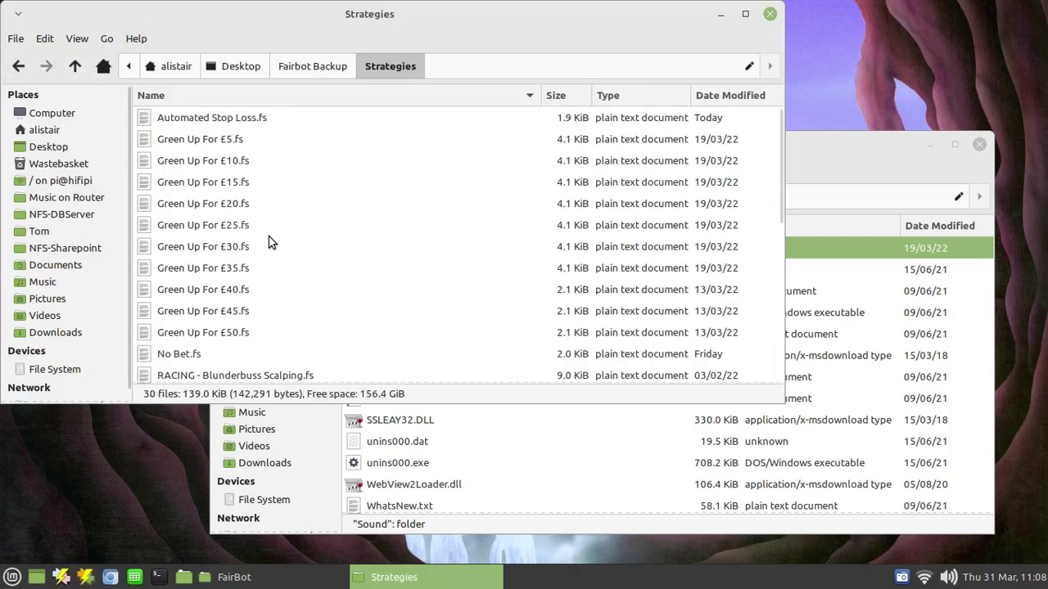
click(770, 14)
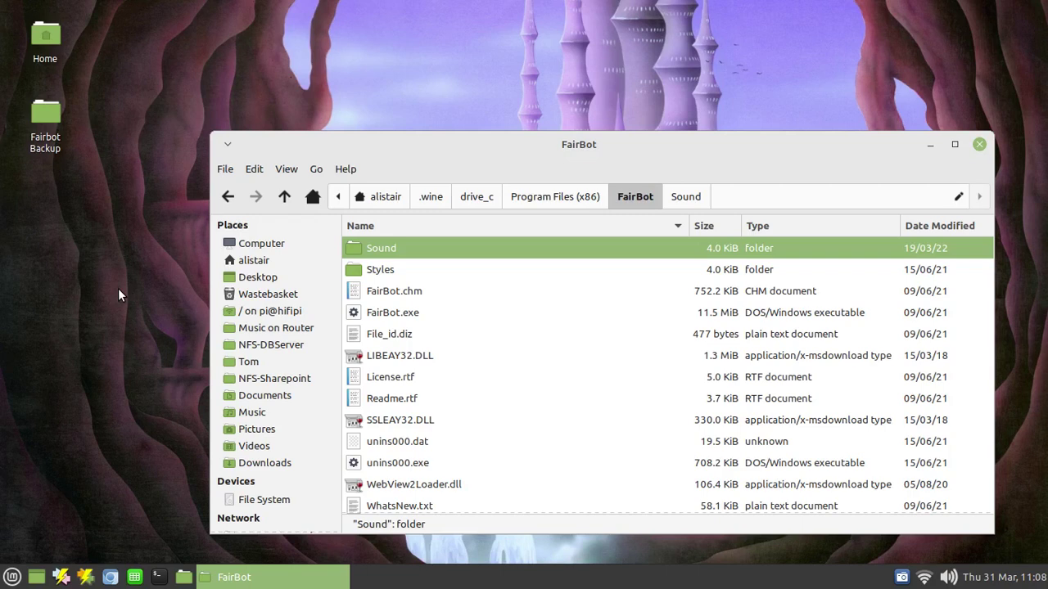
Reopen Fairbot Backup to confirm Sound and Strategies are present, then close it
double_click(45, 119)
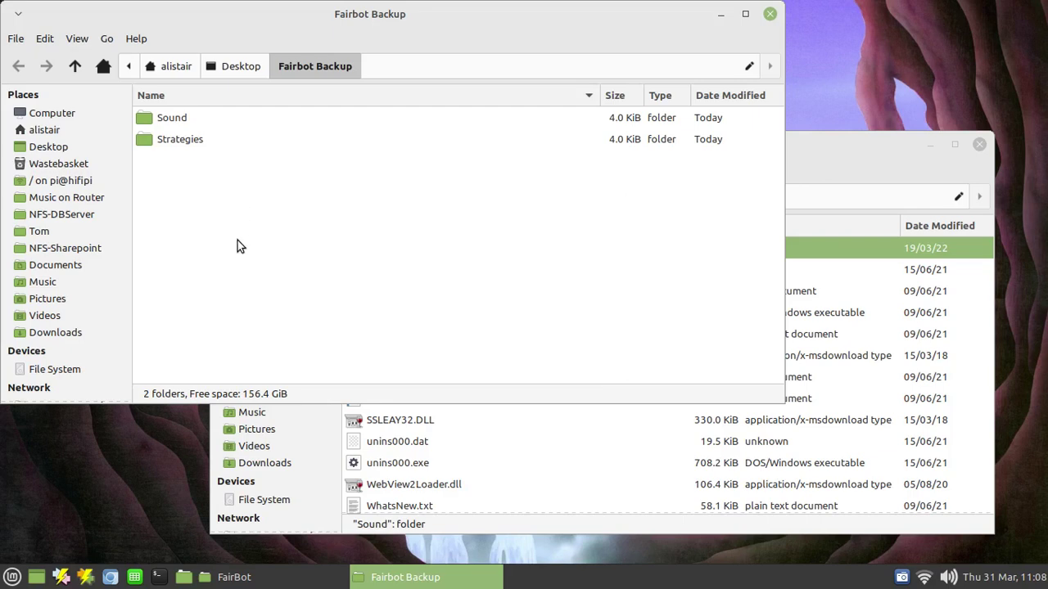
click(769, 15)
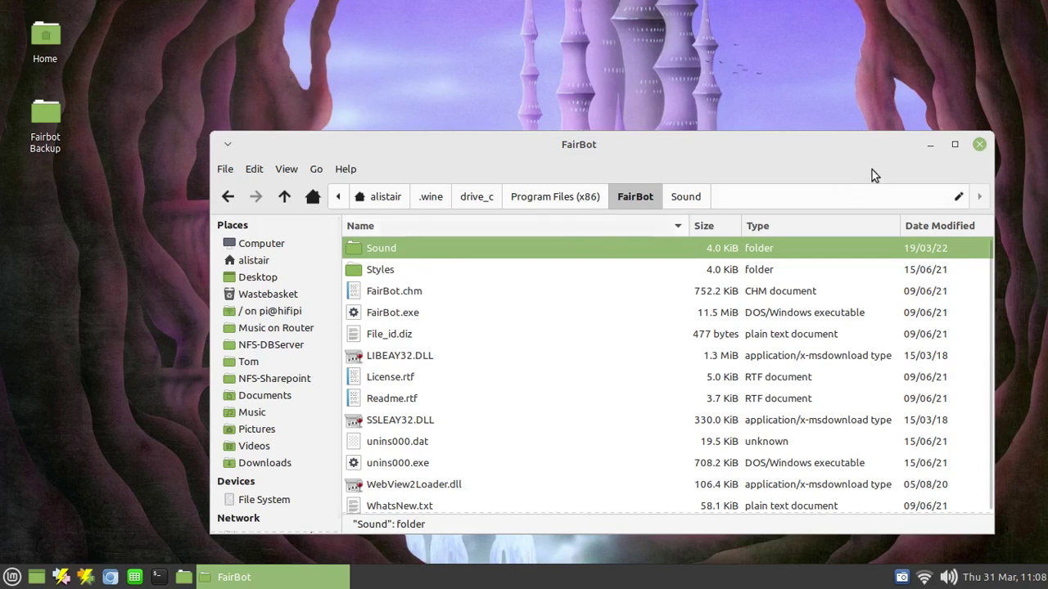
click(980, 145)
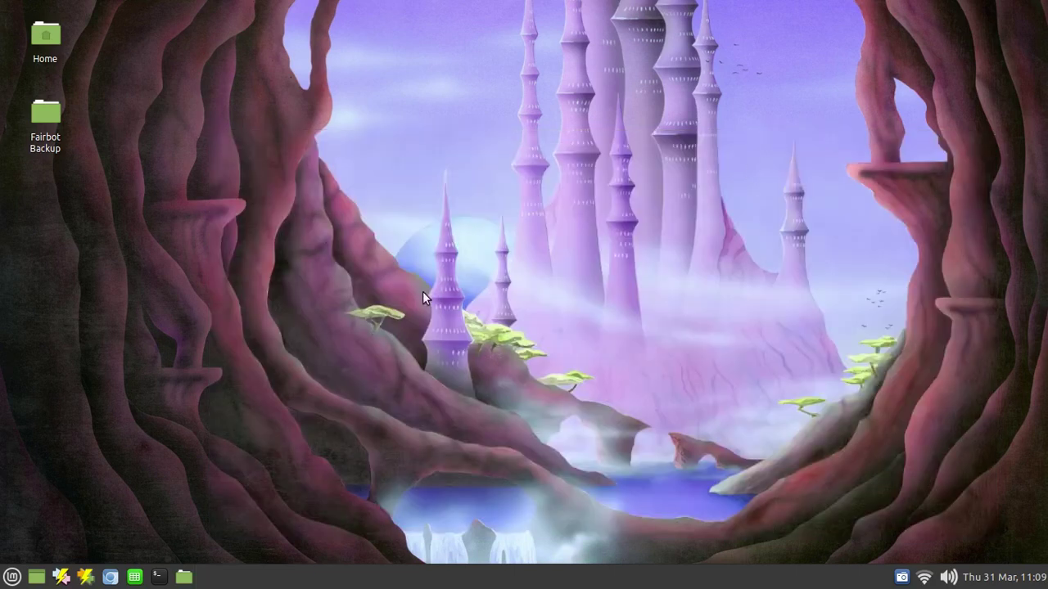